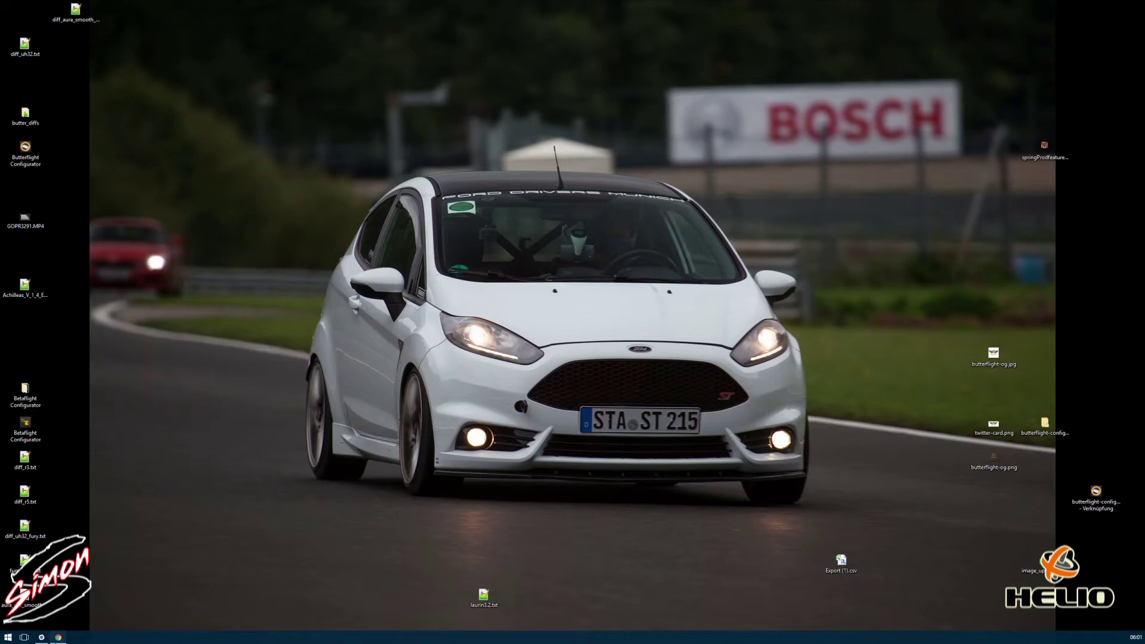
From the Helio wiring page in the browser, save the ButterFlight 3.3 HELIOSPRING firmware as BuF_IMUF_UPDATER.hex in the Downloads folder.
left_click(58, 637)
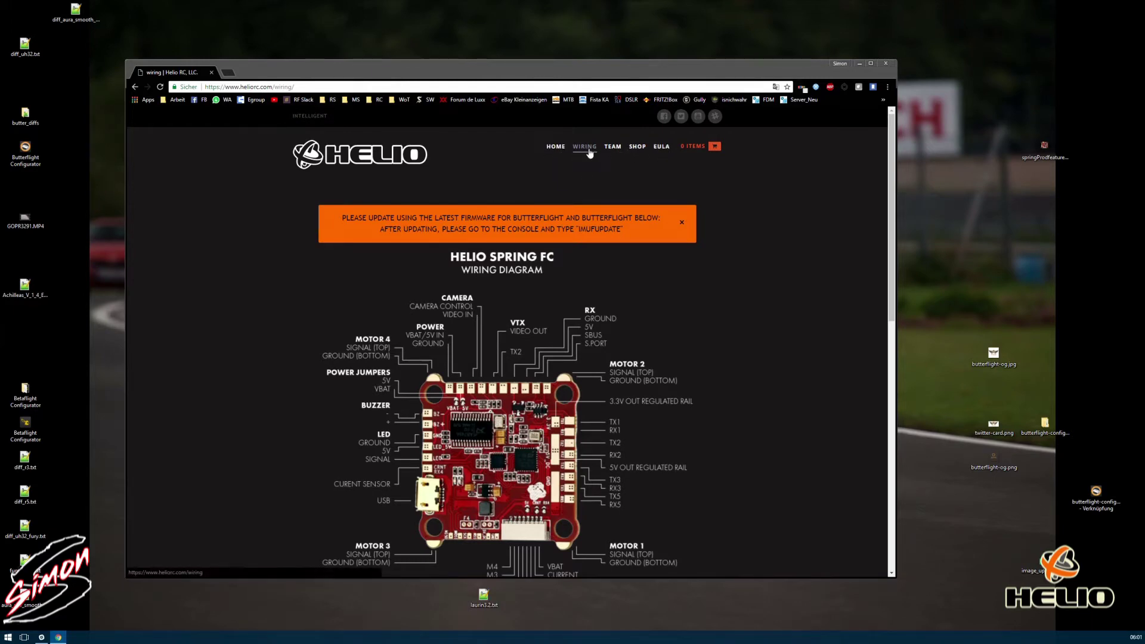
scroll(549, 263, "down", 6)
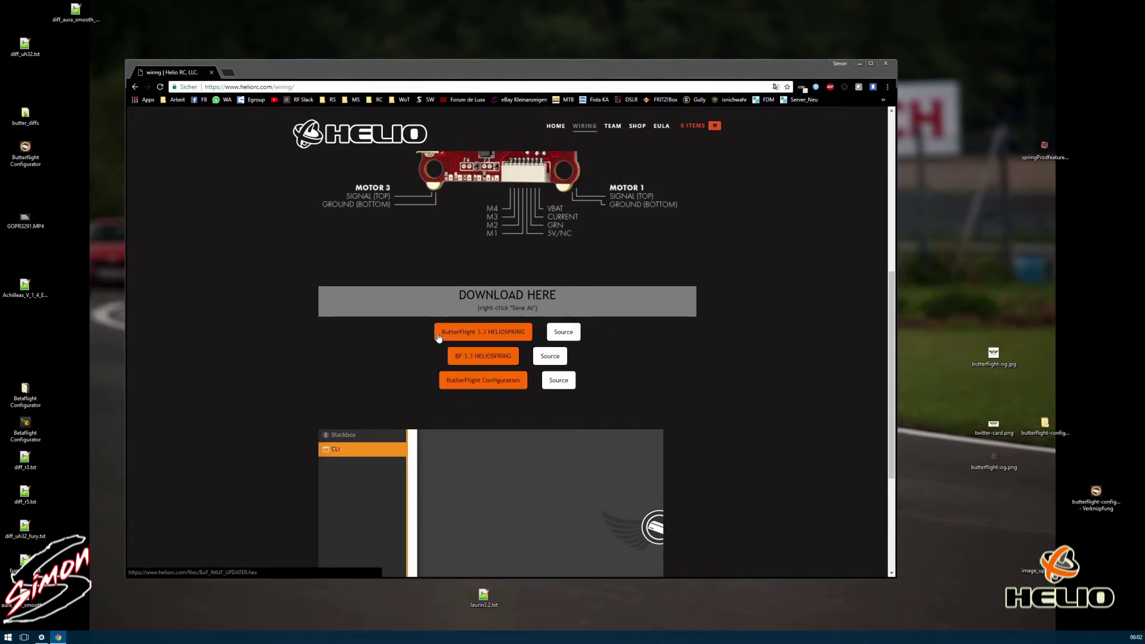
right_click(472, 332)
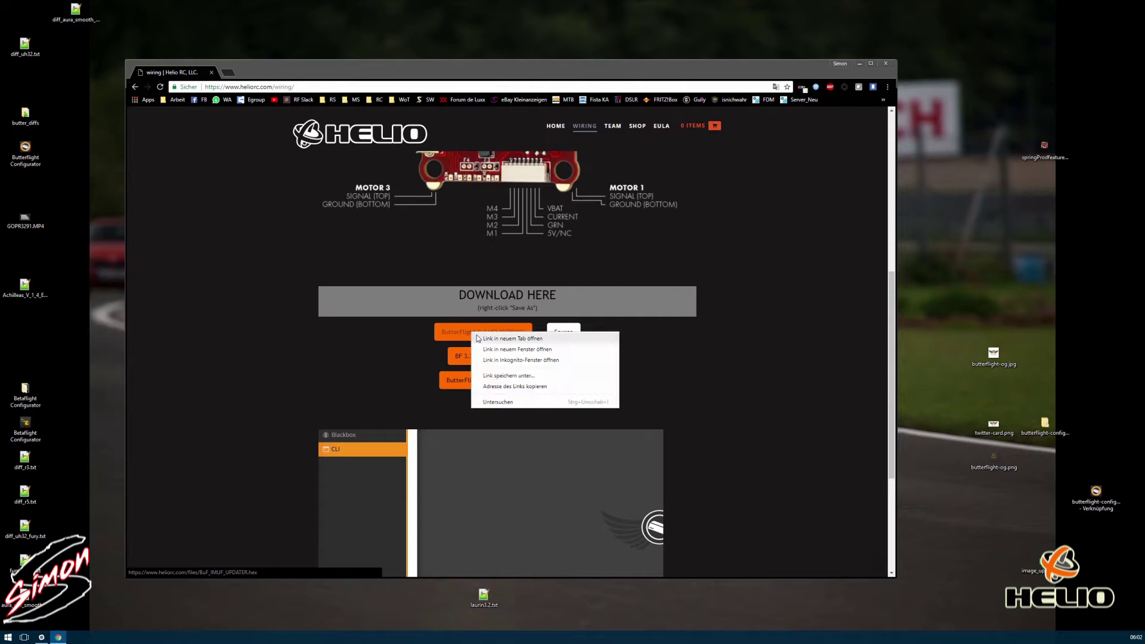
left_click(504, 376)
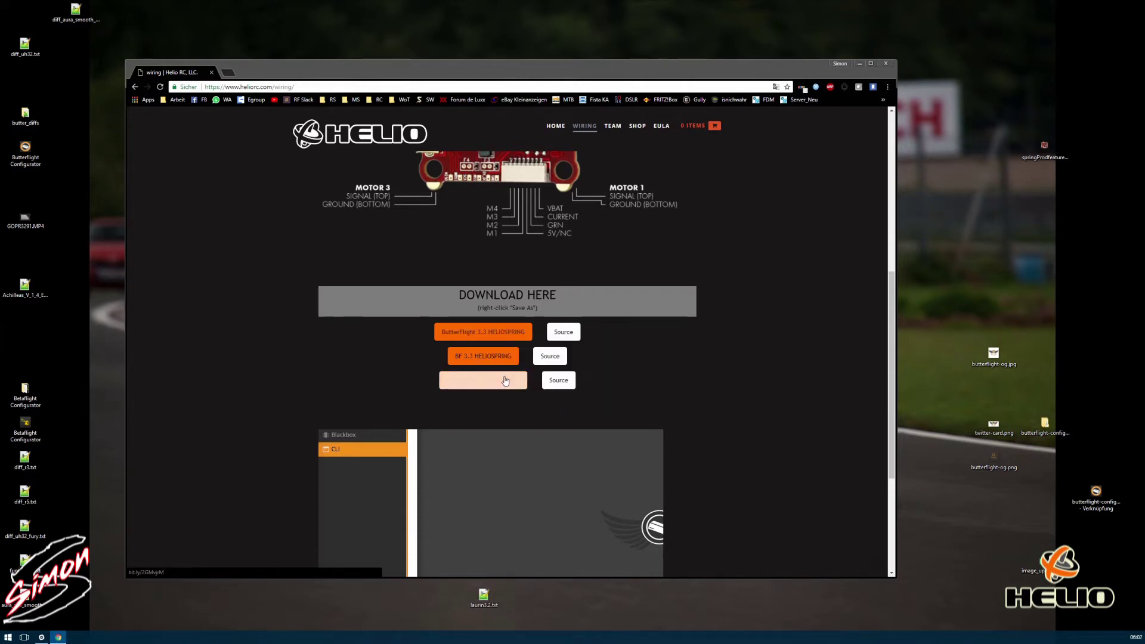
left_click(253, 336)
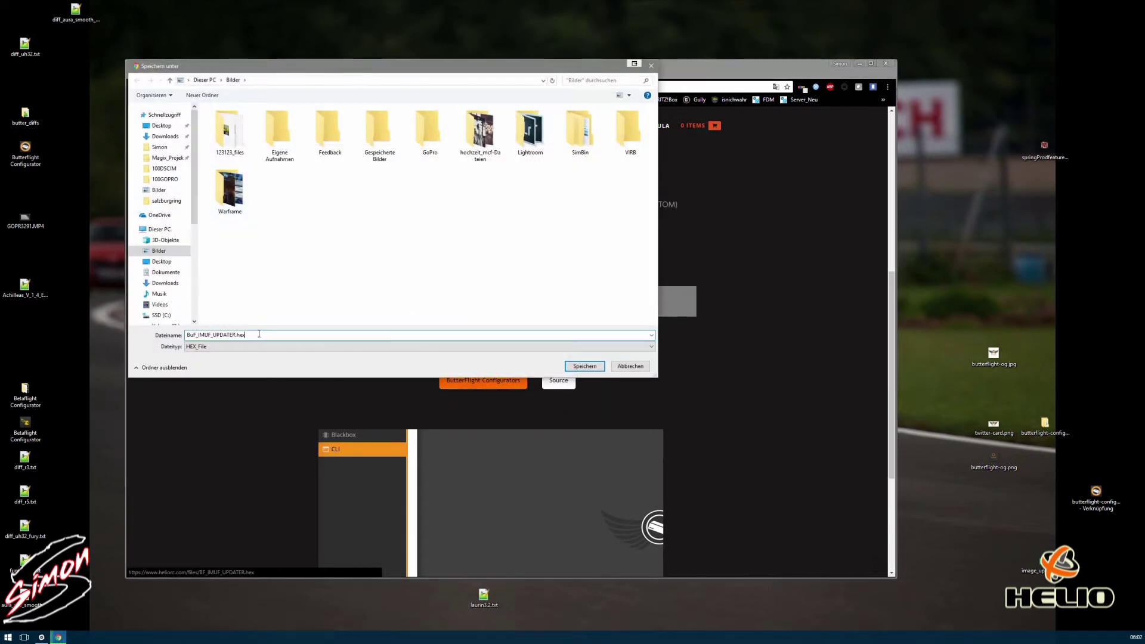
left_click(166, 136)
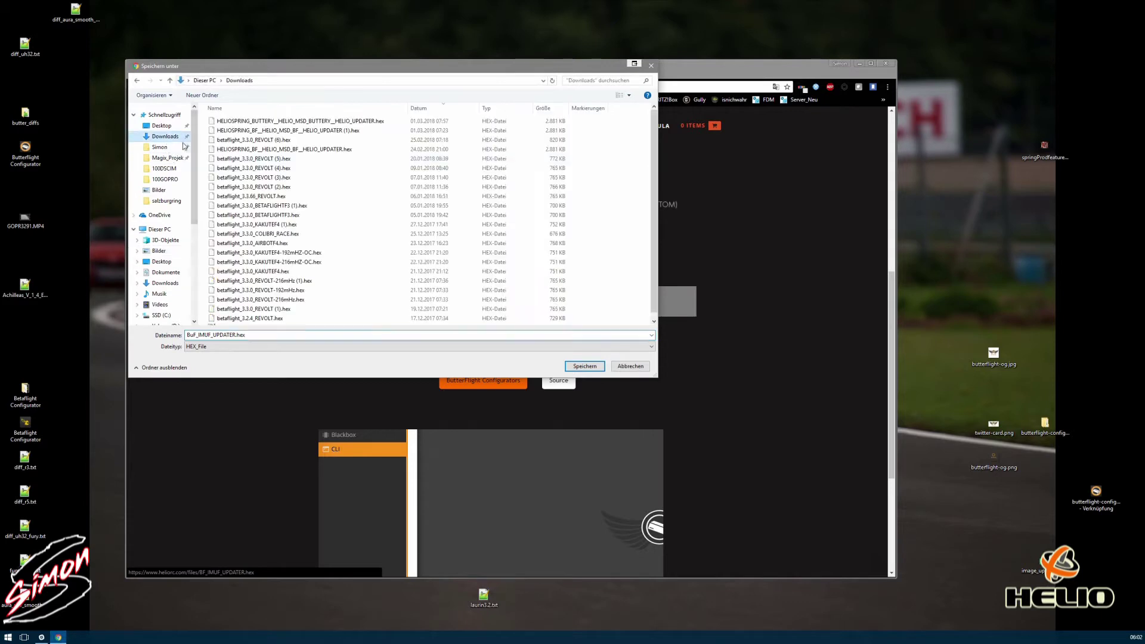
left_click(585, 366)
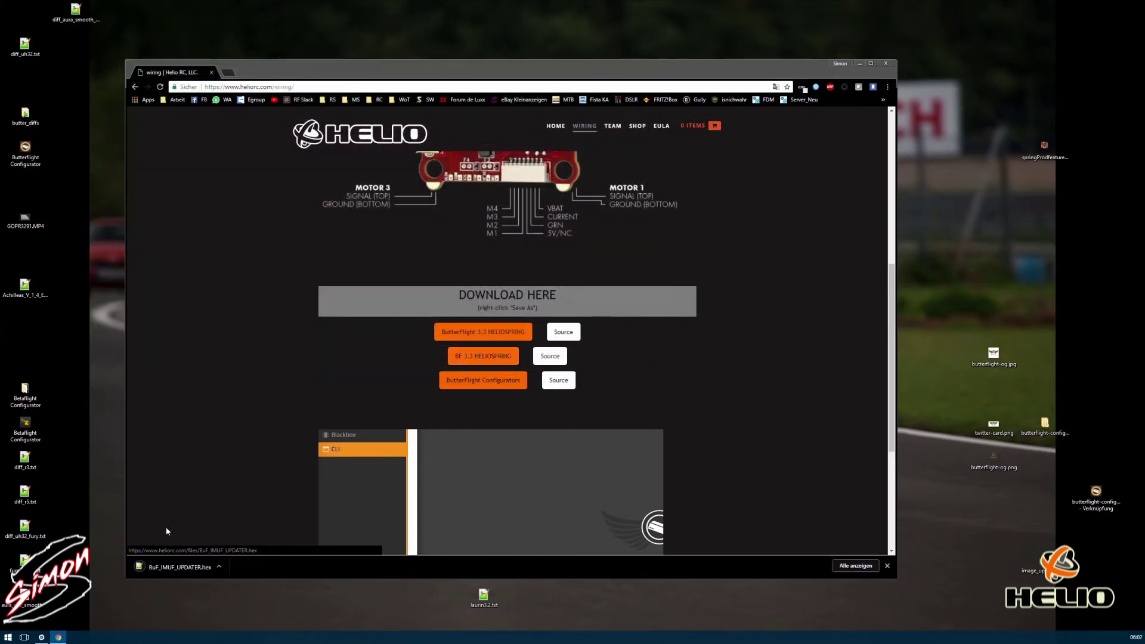
Look at the available ButterFlight Configurator installers in the linked Dropbox folder and return to the wiring page.
left_click(478, 382)
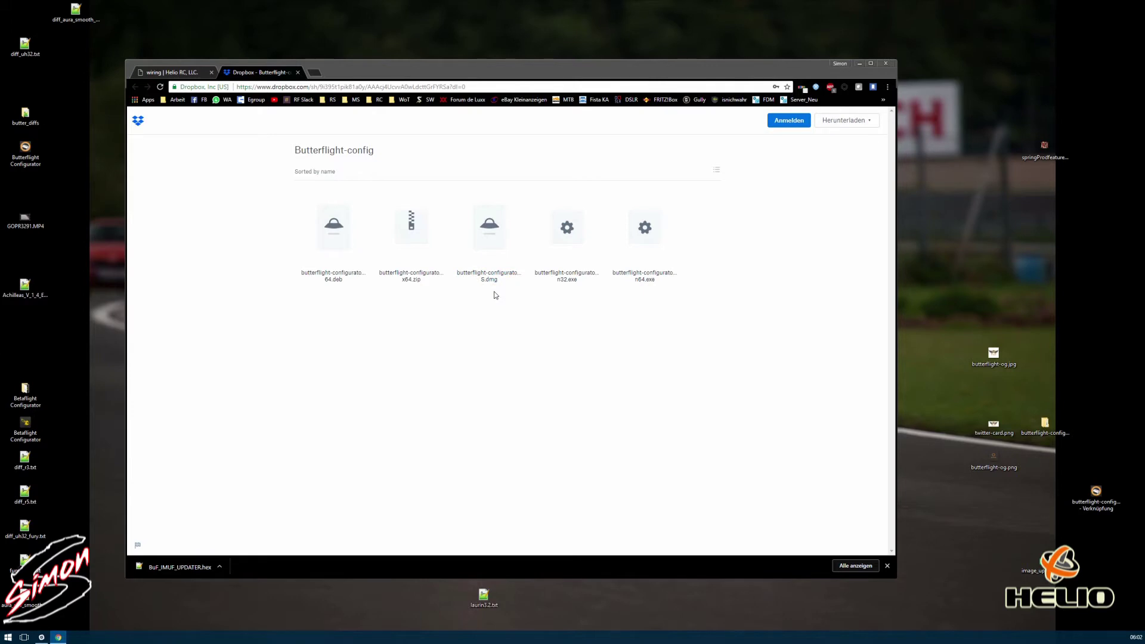
left_click(297, 73)
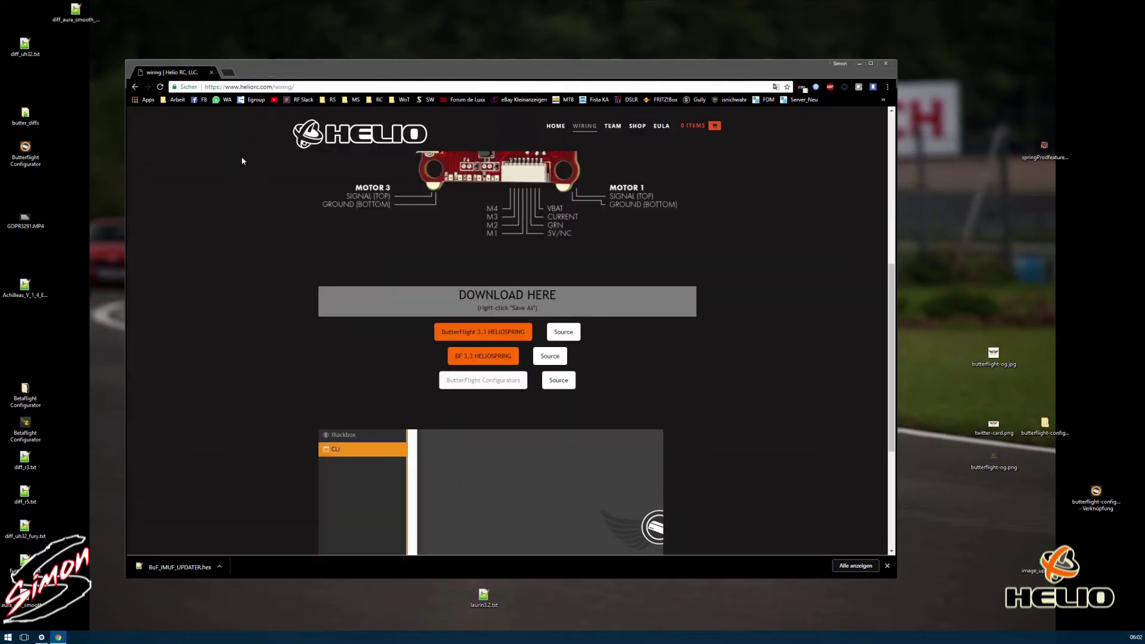
scroll(231, 309, "up", 2)
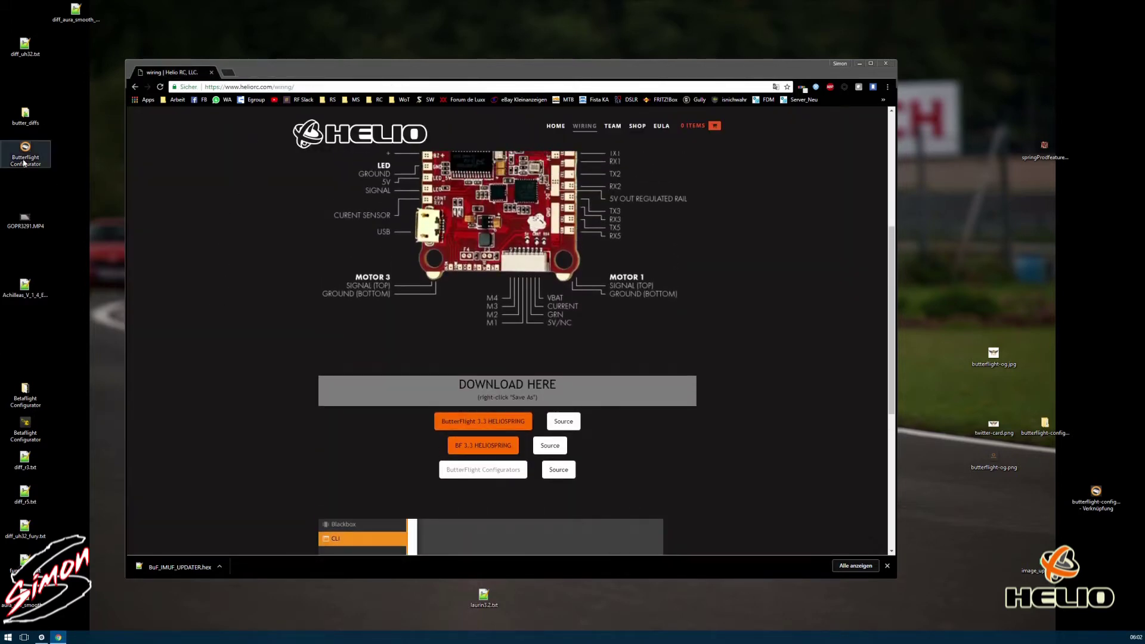
Launch Butterflight Configurator from the desktop and connect to the flight controller.
left_click(24, 162)
double_click(24, 161)
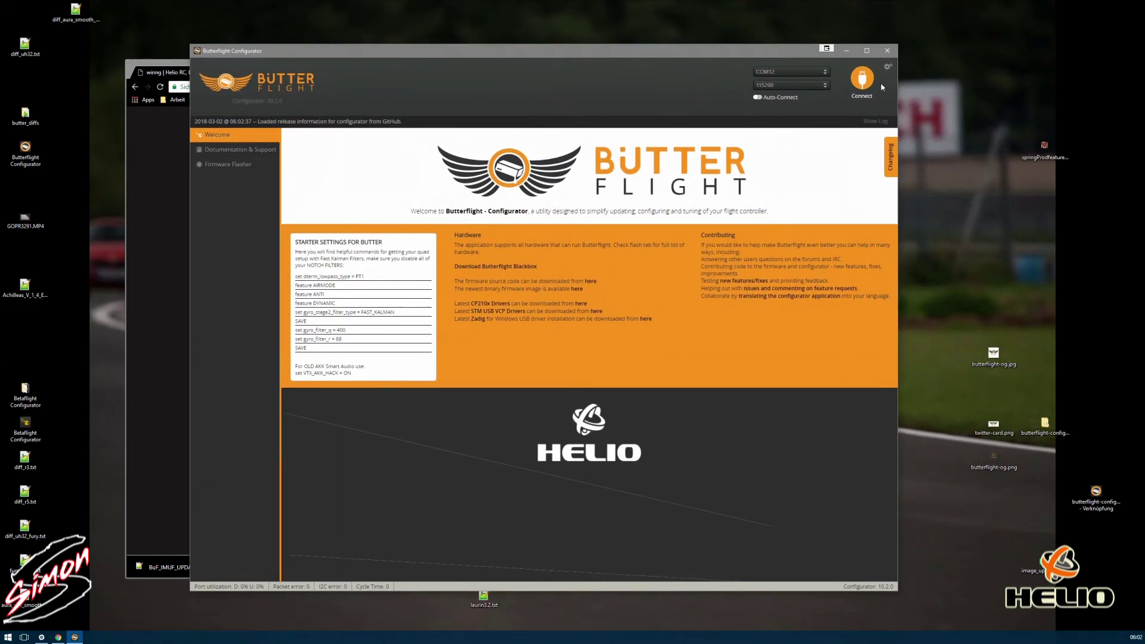
left_click(863, 85)
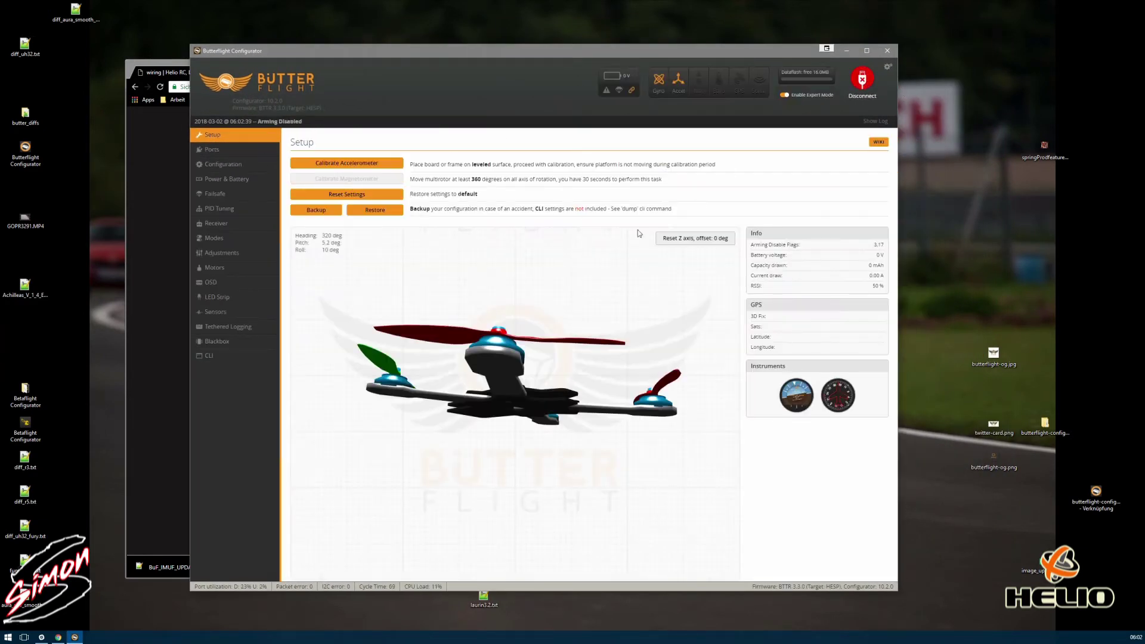
Run the diff command in the CLI and copy its complete output.
left_click(215, 357)
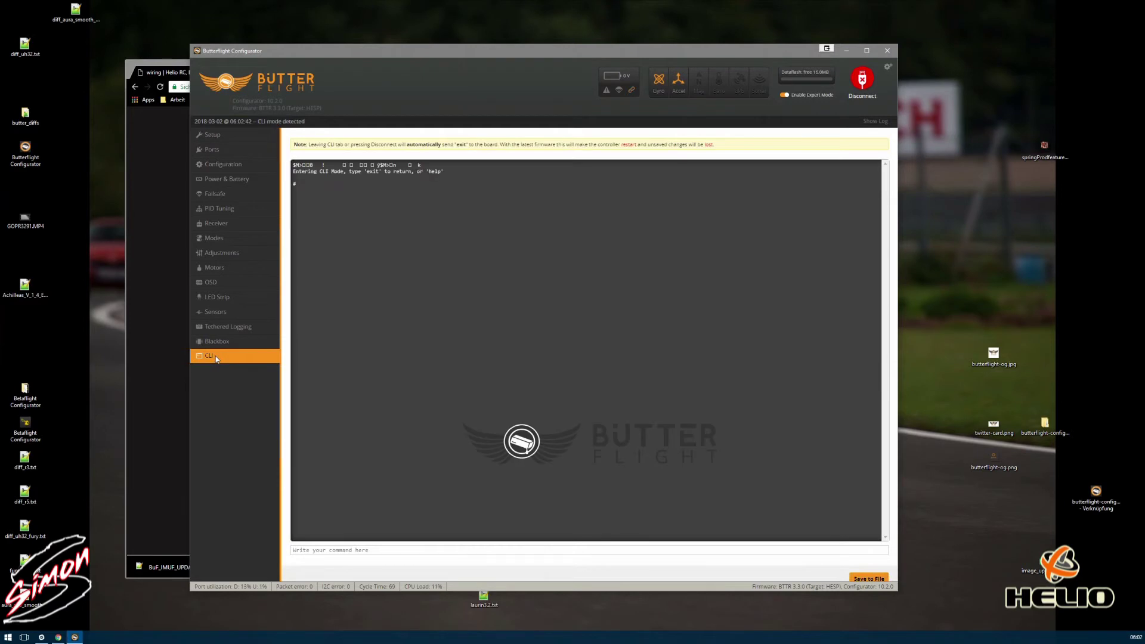
type("diff")
key("Return")
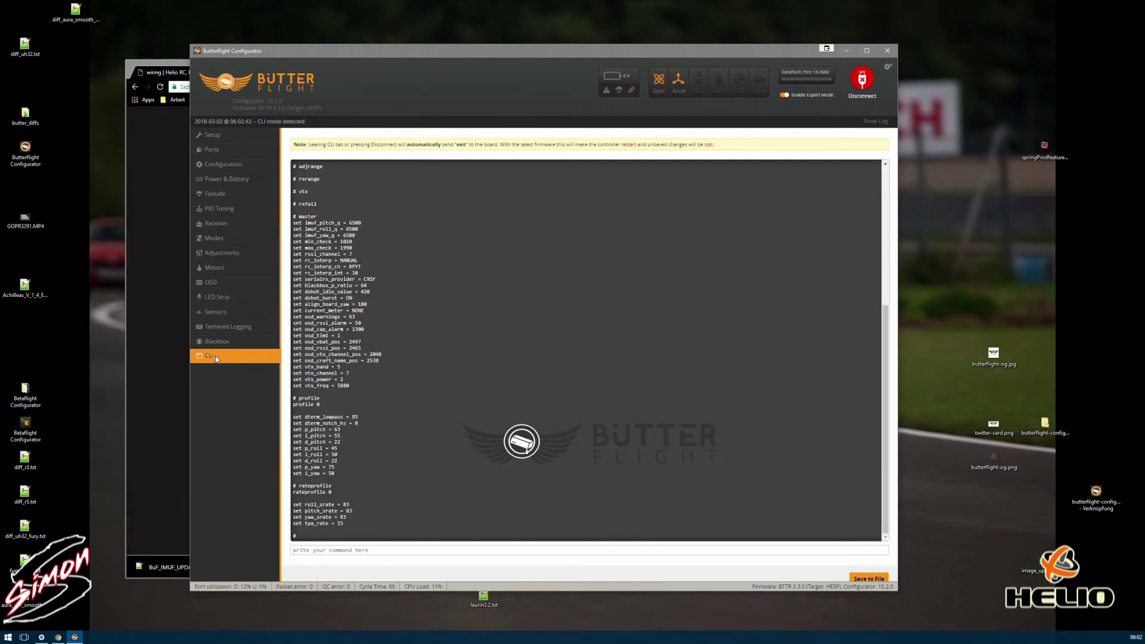
left_click_drag(328, 537, 294, 188)
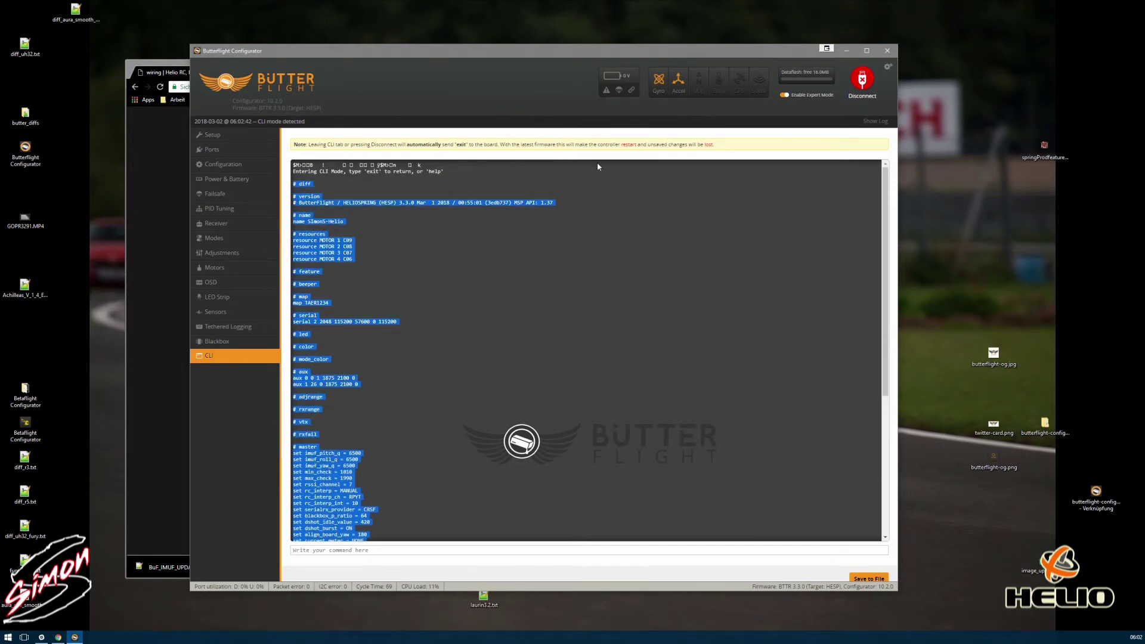
left_click(567, 263)
scroll(500, 267, "down", 2)
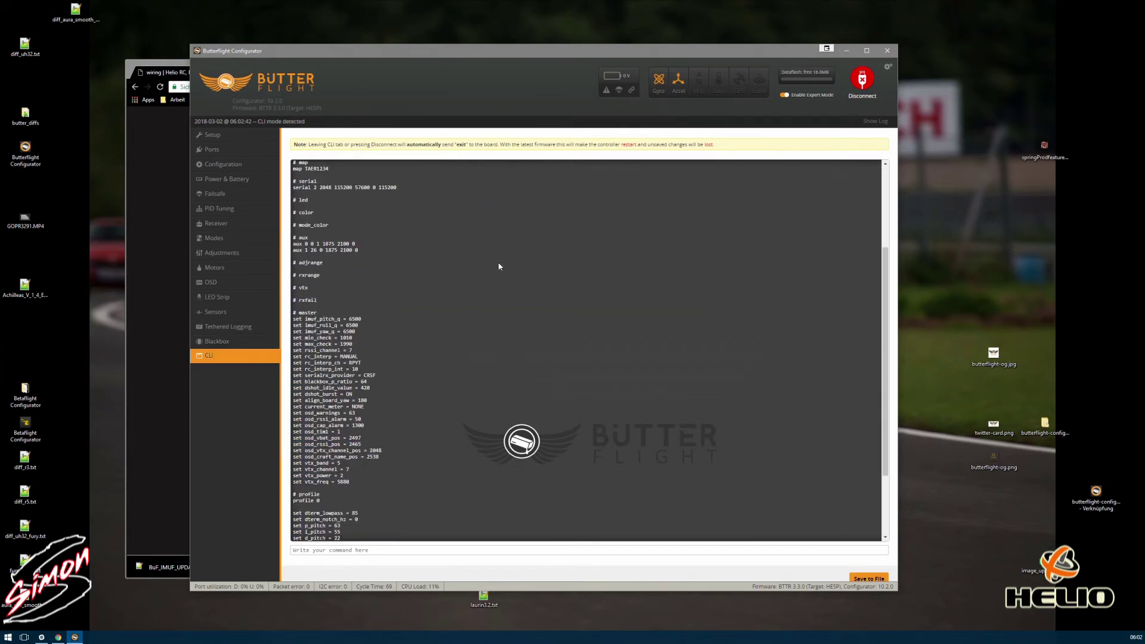
Replace the contents of nach_zusammenbau.txt from the butter_diffs folder with the copied diff in Notepad++ and save the file.
double_click(25, 114)
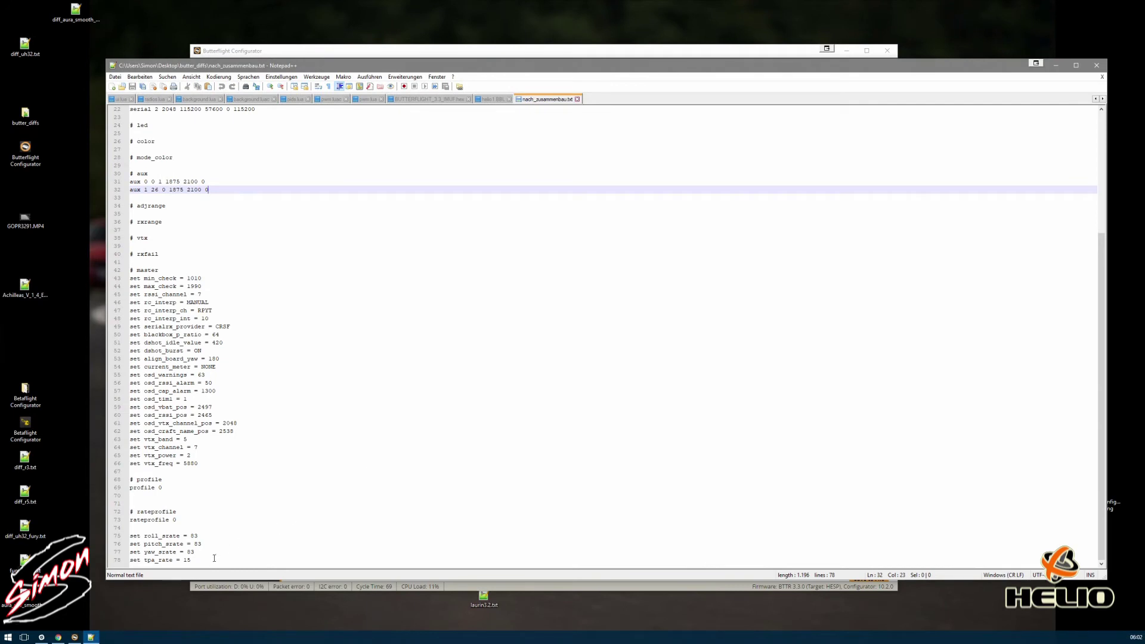
key("ctrl+a")
key("ctrl+v")
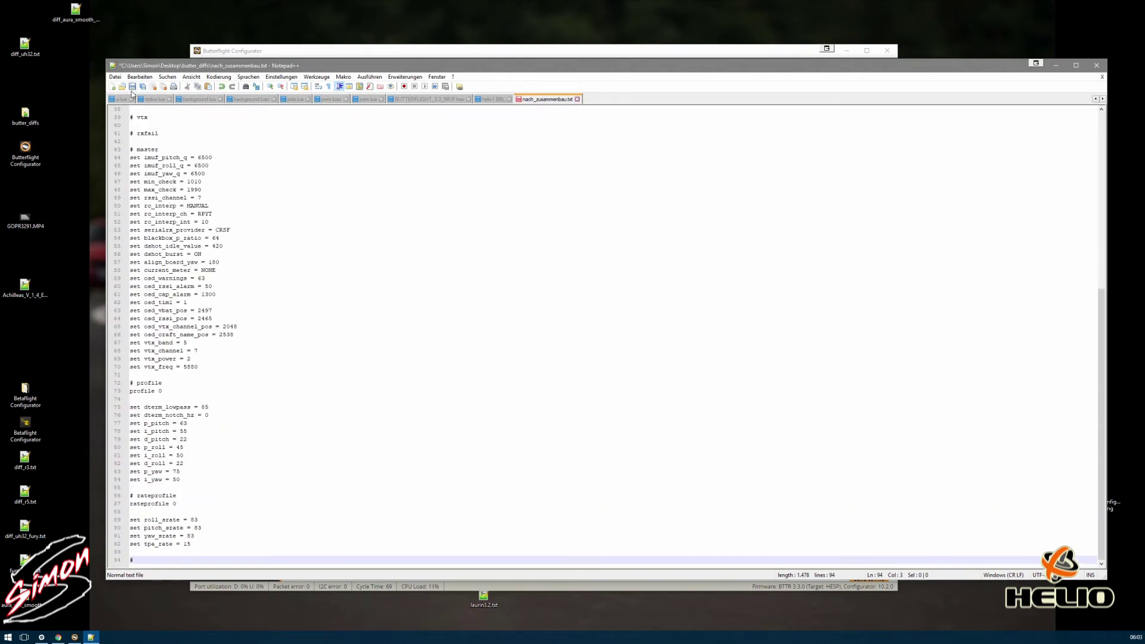
left_click(133, 86)
left_click(1056, 65)
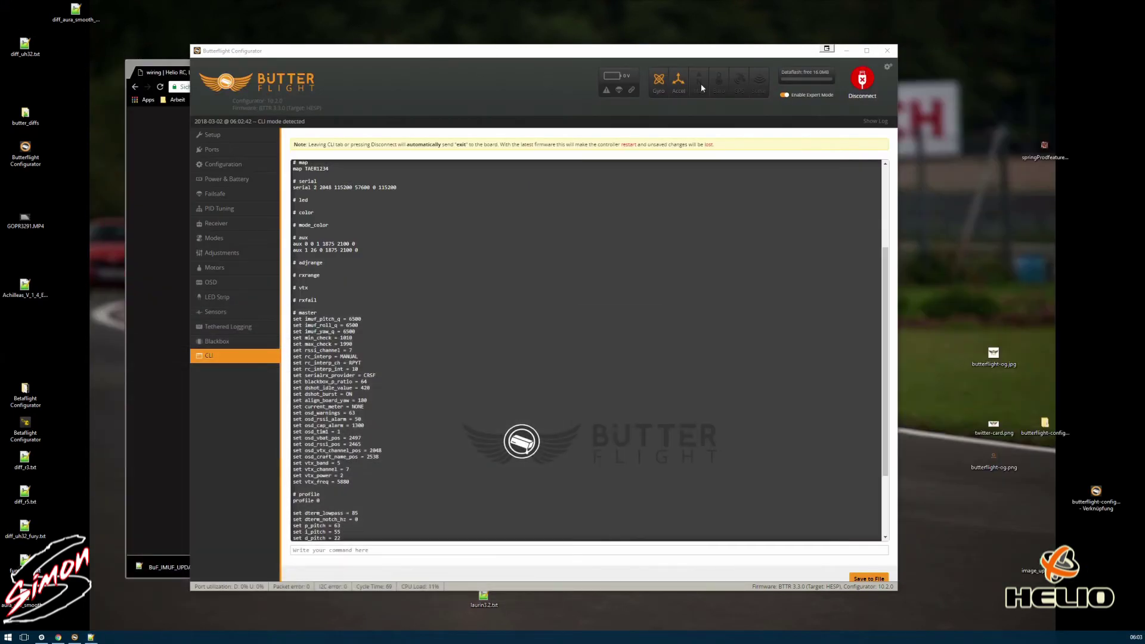
Disconnect the flight controller and flash it with the local Butterflight updater hex file from the Downloads folder.
left_click(863, 83)
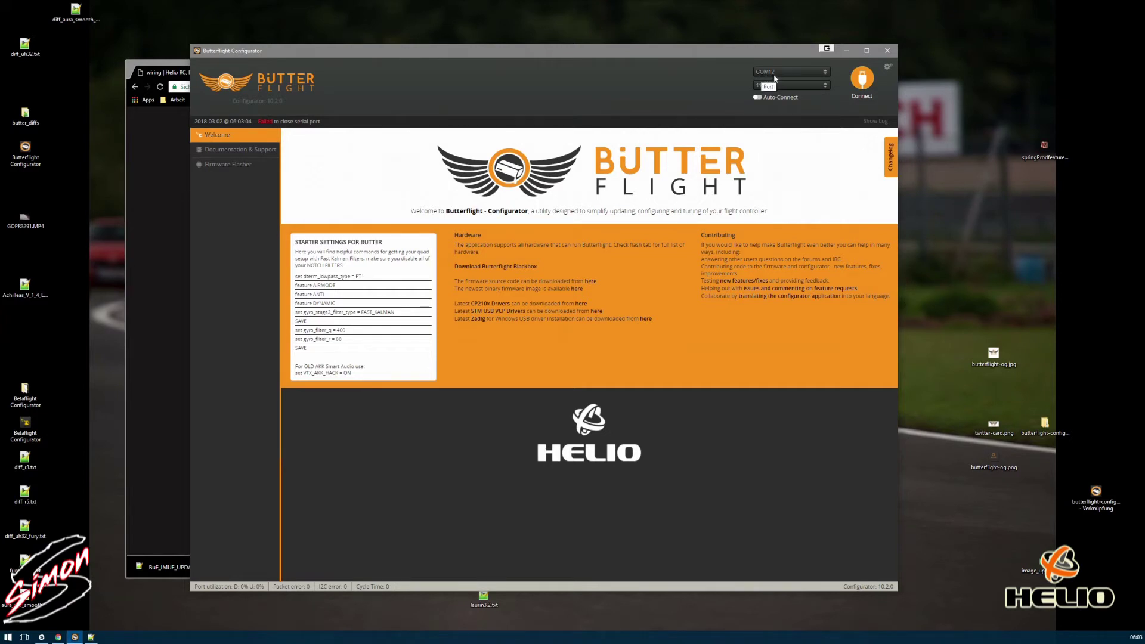
left_click(230, 167)
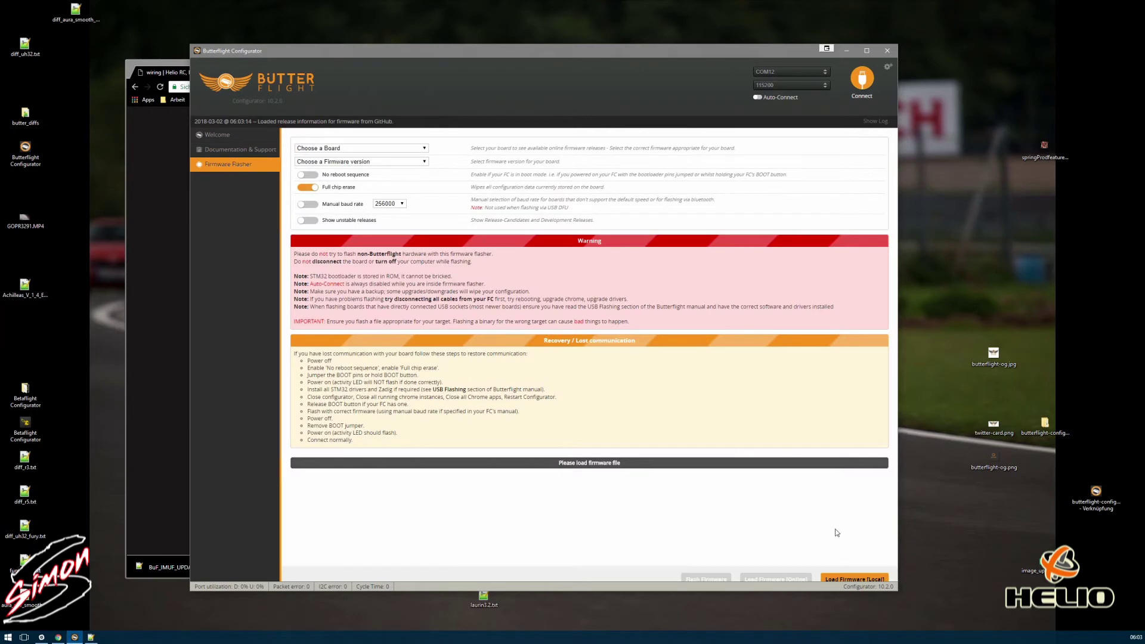
left_click(835, 580)
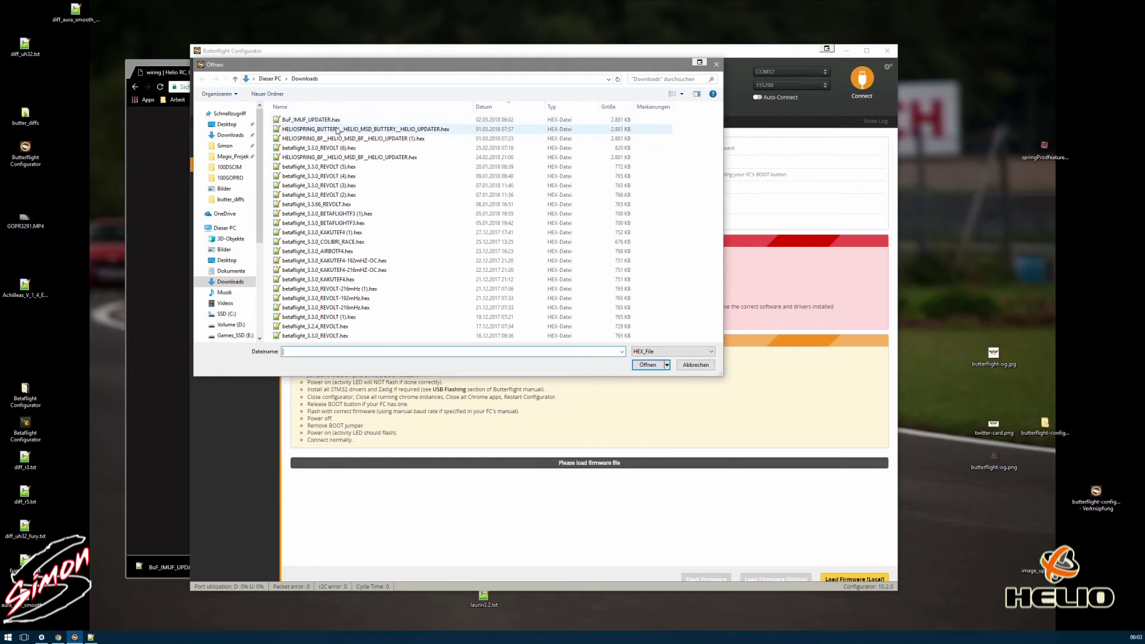
double_click(337, 129)
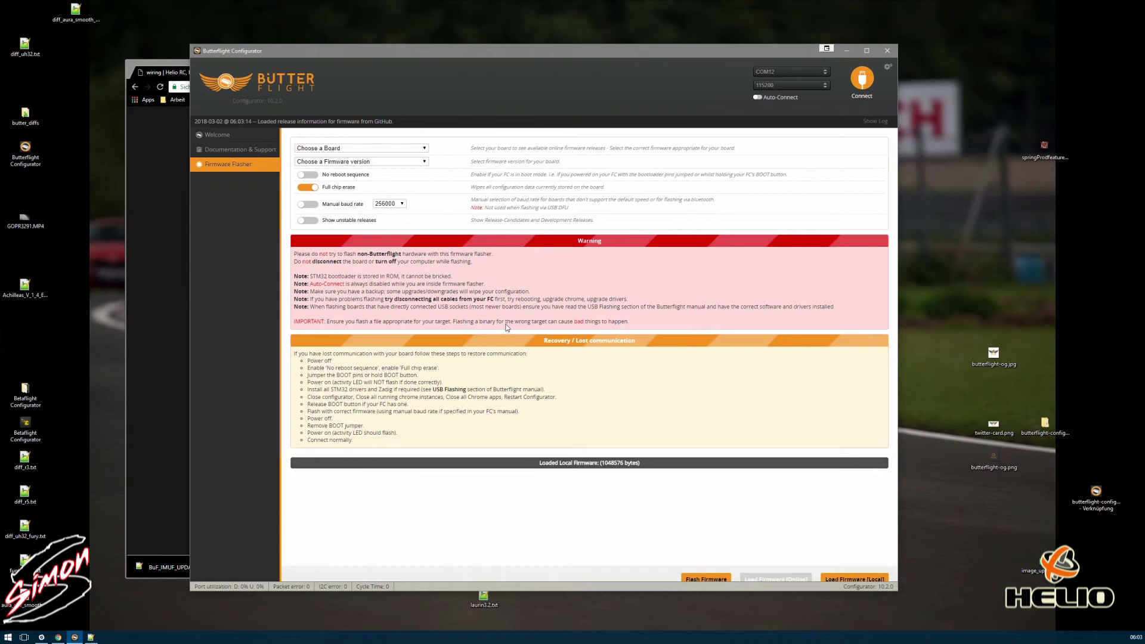
left_click(711, 582)
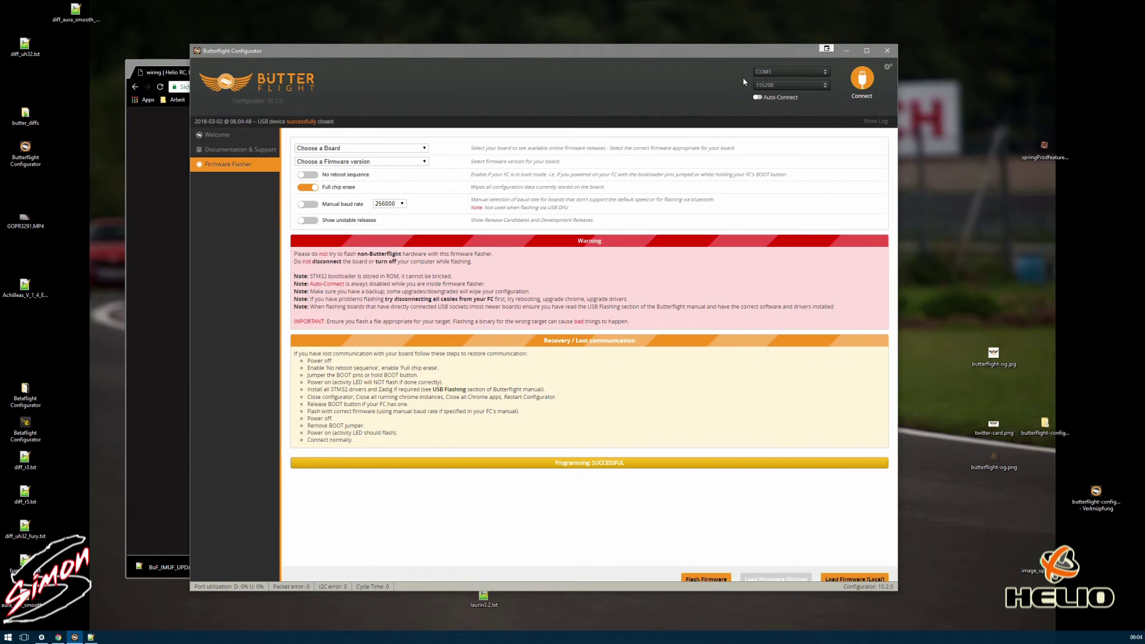
Reconnect to the flashed flight controller and run imufupdate in the CLI.
left_click(217, 134)
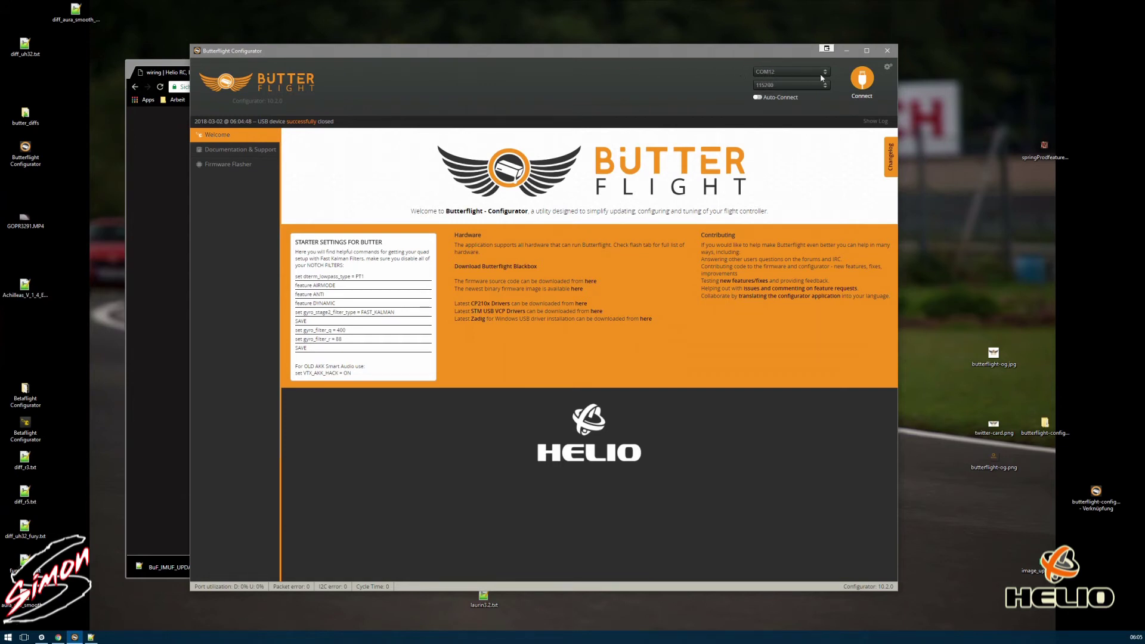
left_click(859, 80)
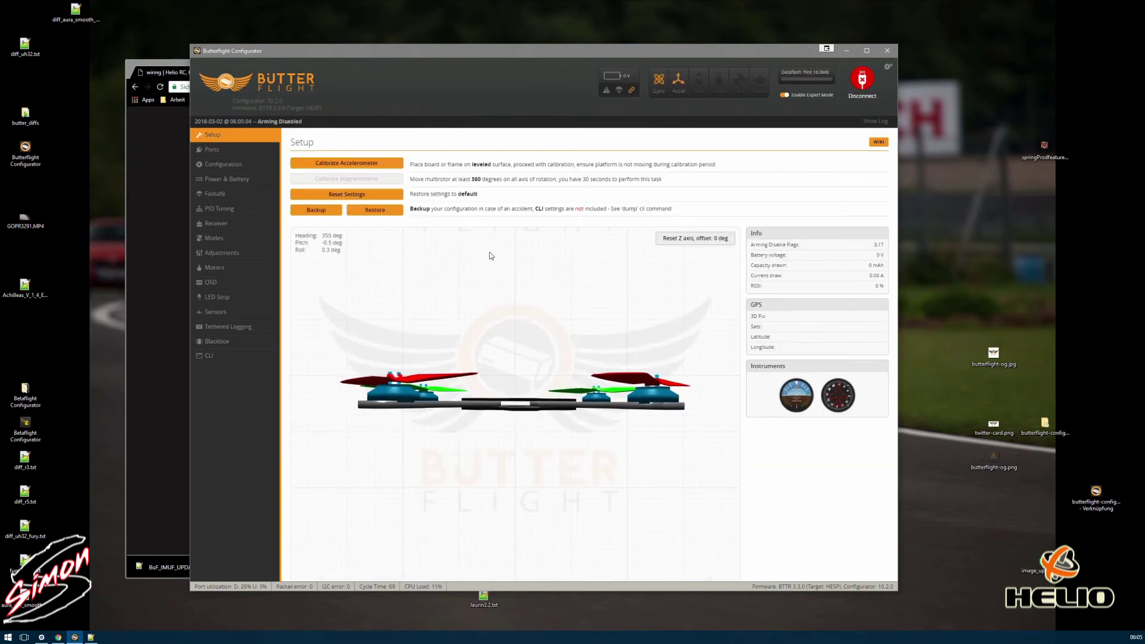
left_click(214, 358)
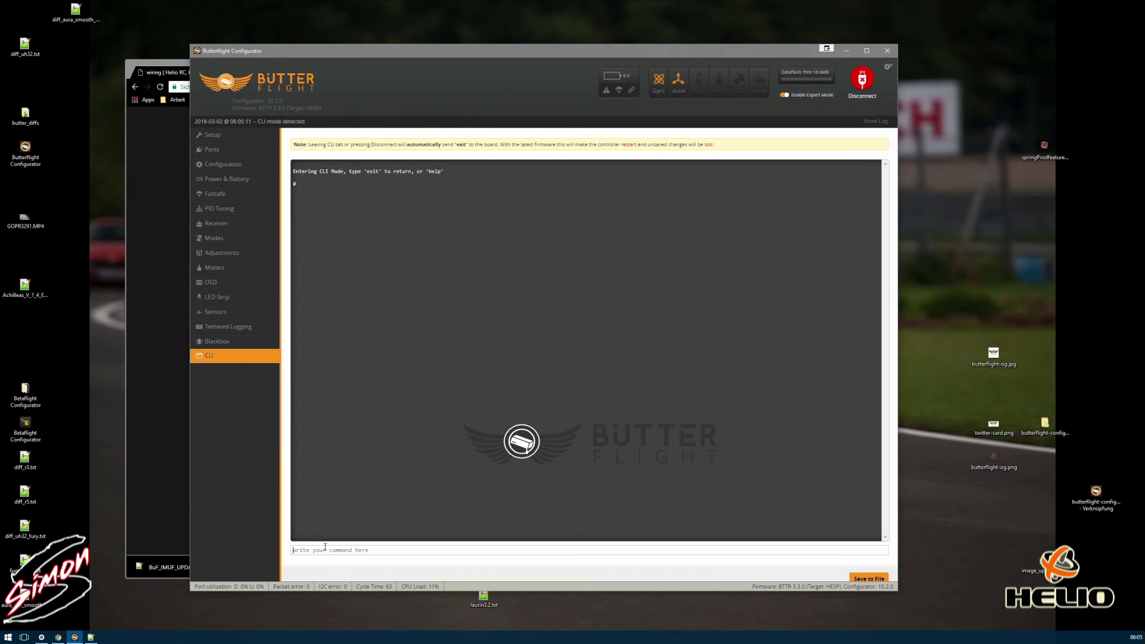
type("imufupdate")
key("Return")
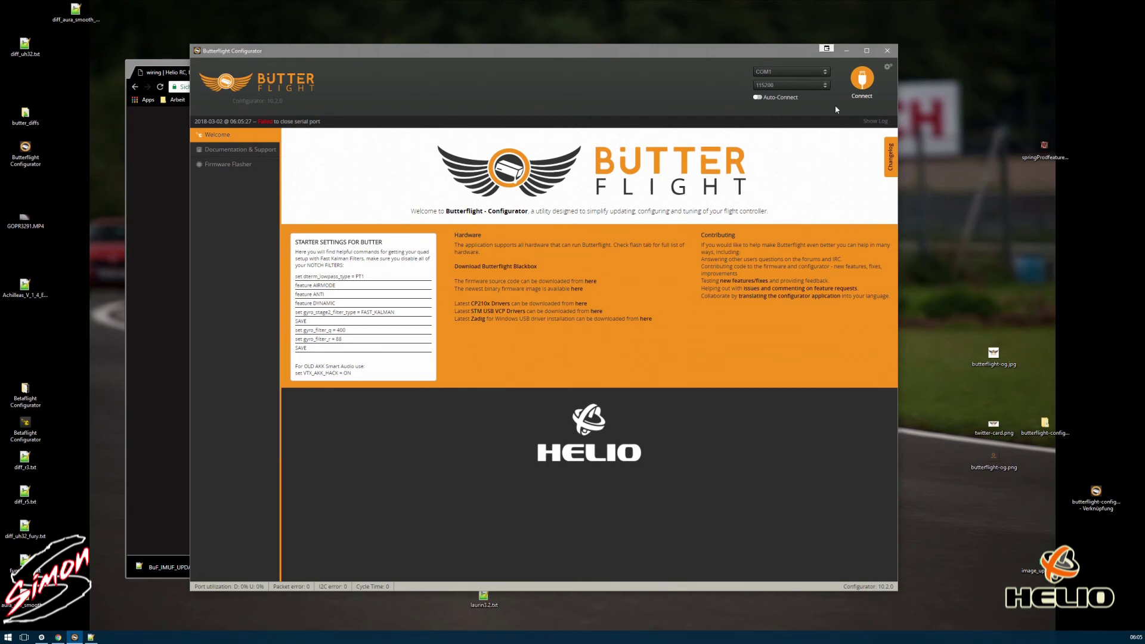
Reconnect to the flight controller, restore the copied diff through the CLI and store it with the save command.
left_click(862, 80)
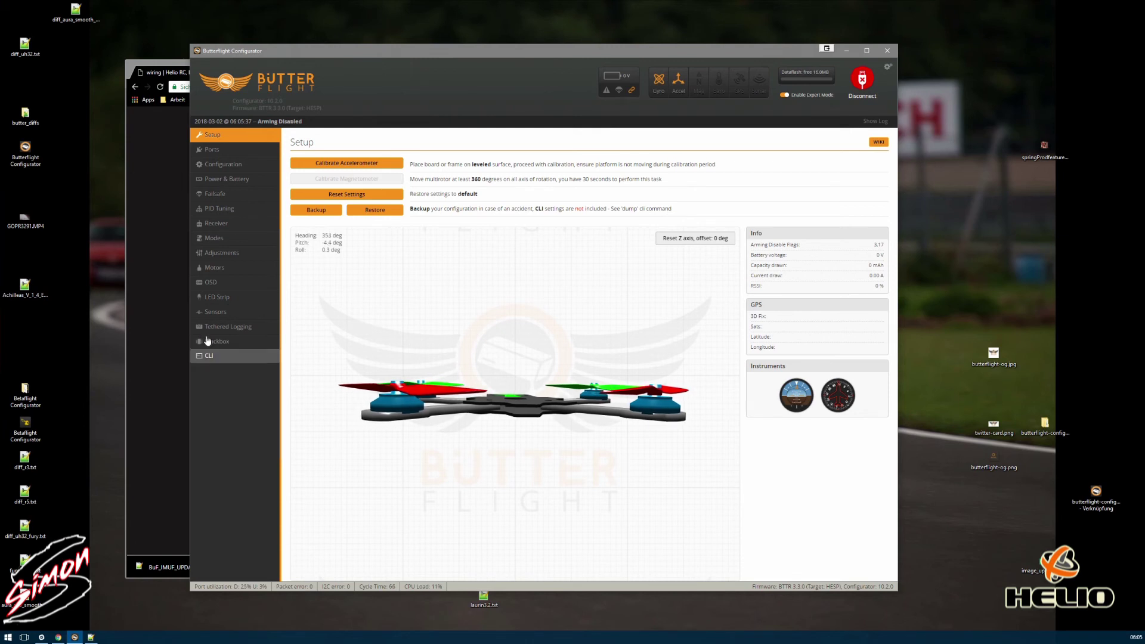
left_click(244, 357)
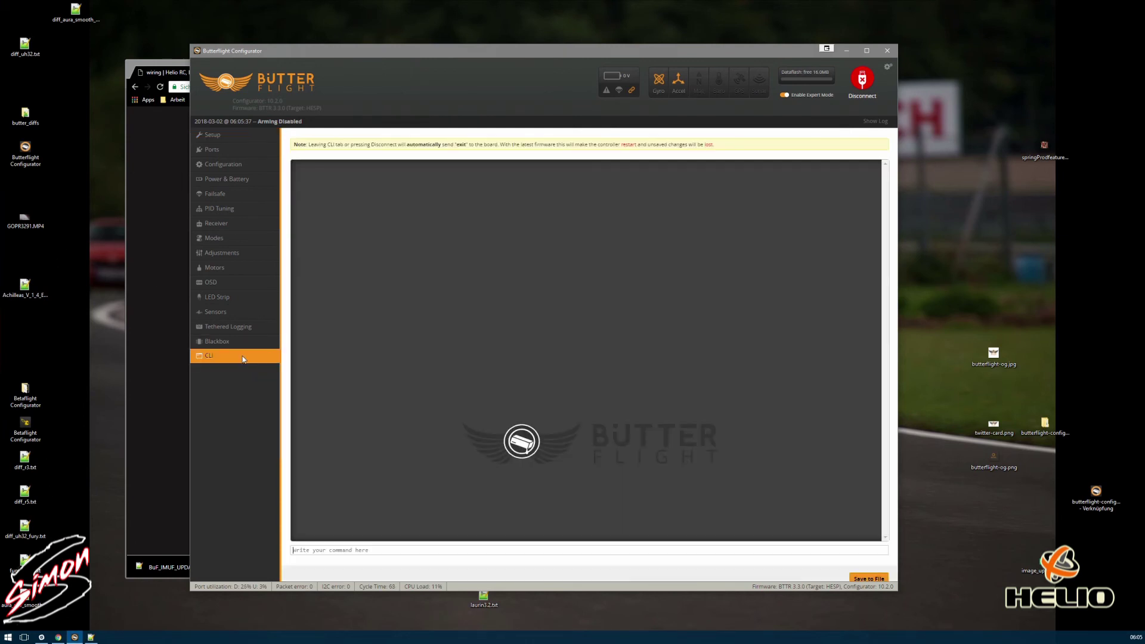
key("ctrl+v")
key("Return")
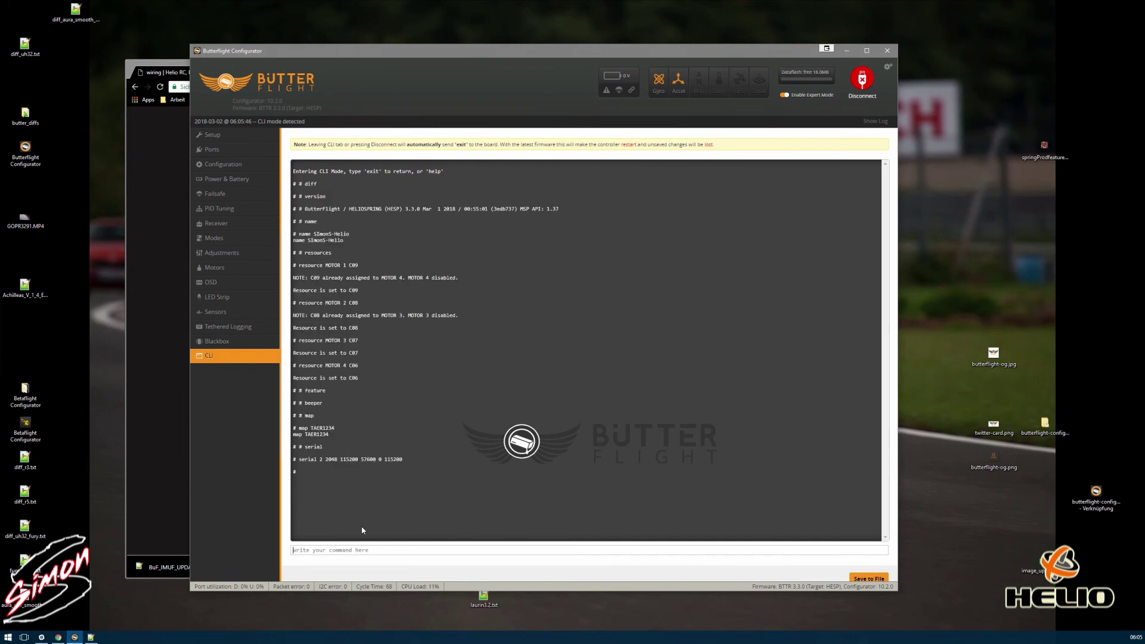
type("save")
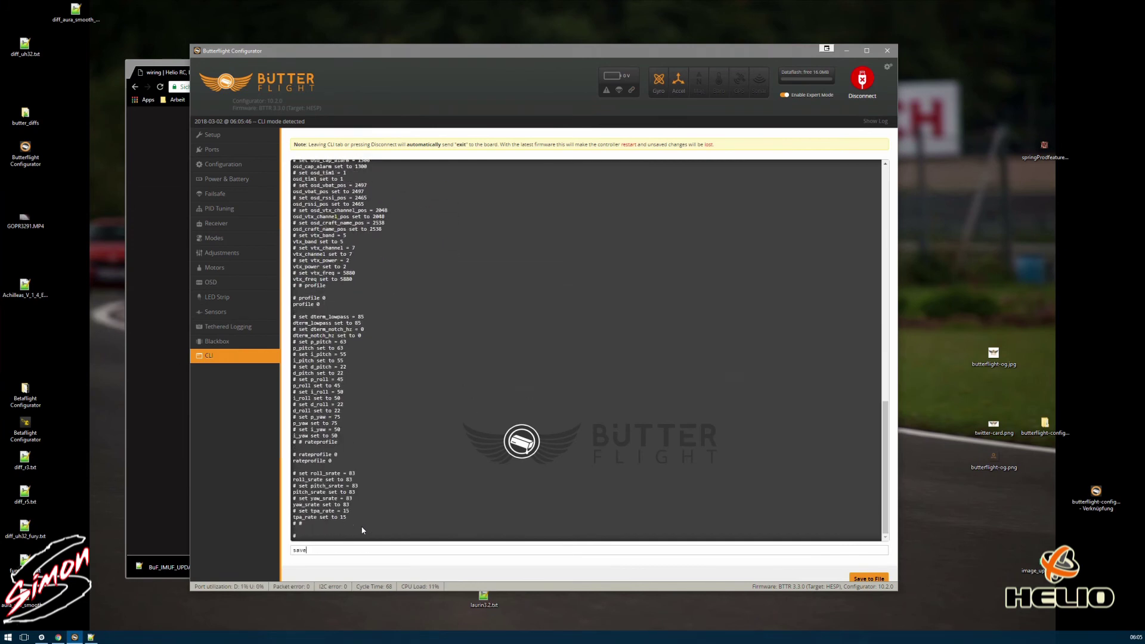
key("Return")
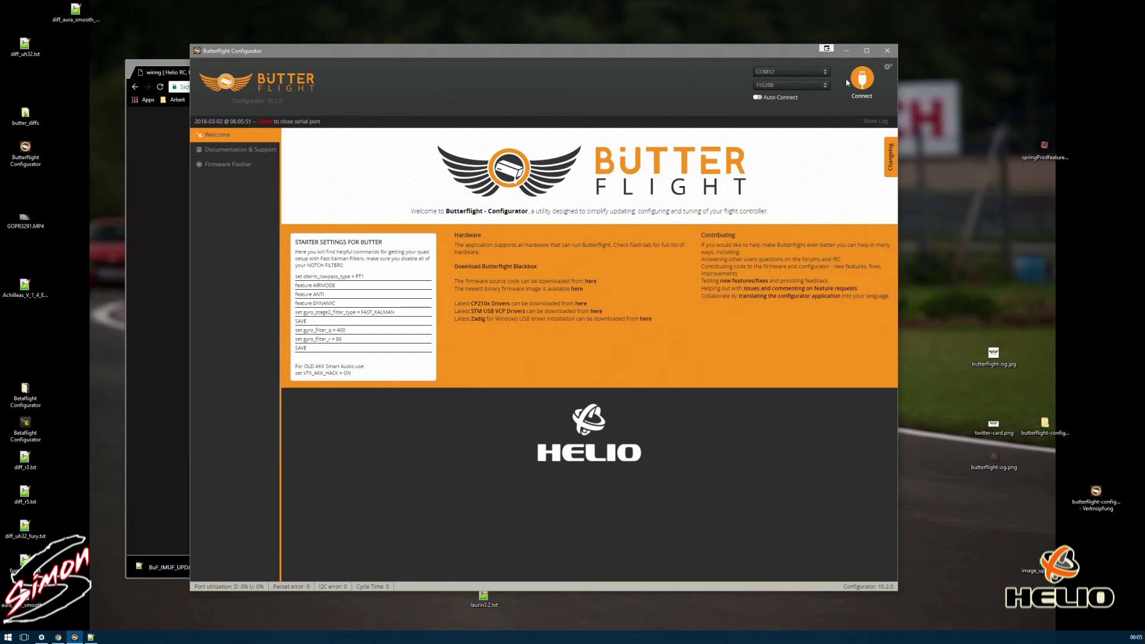
Reconnect, check the restored OSD, Receiver and PID Tuning settings, and disconnect the flight controller.
left_click(863, 79)
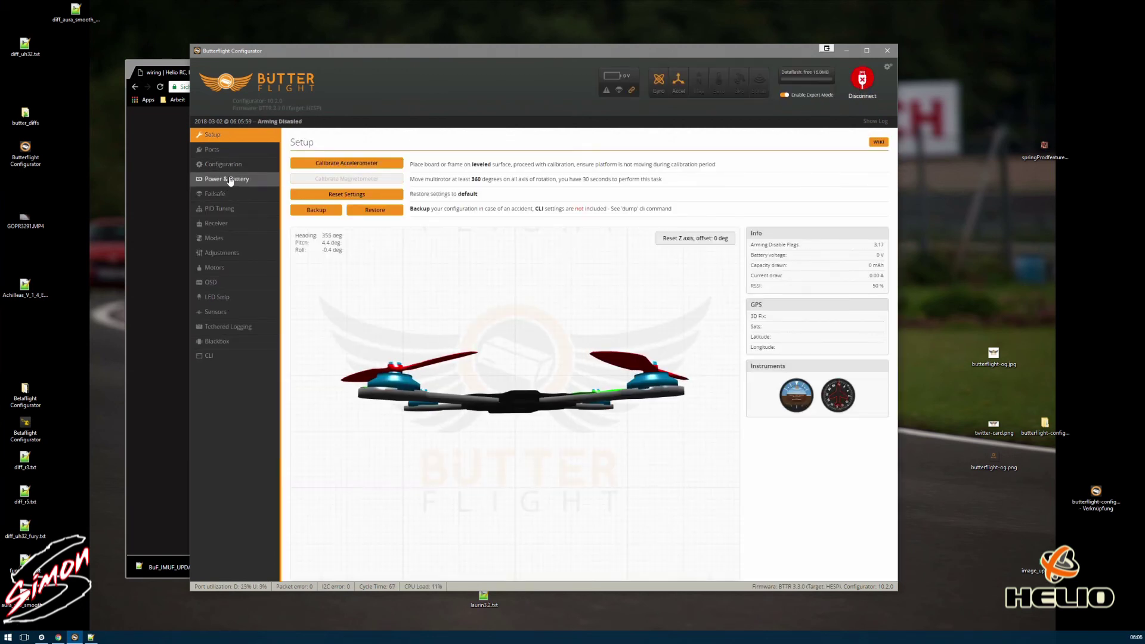
left_click(214, 283)
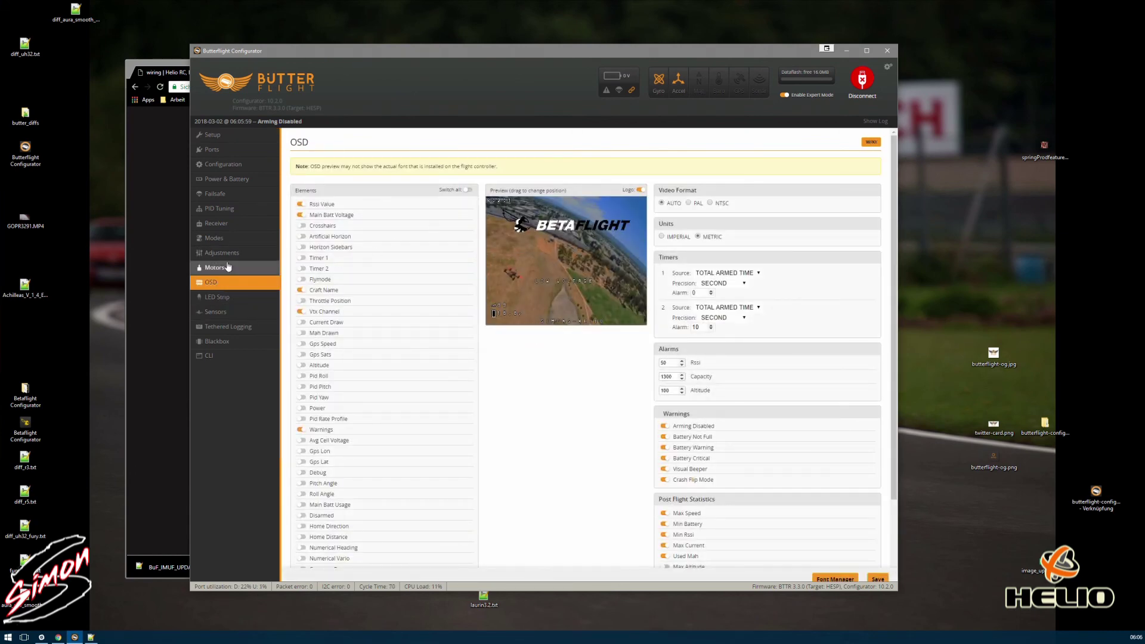
left_click(226, 225)
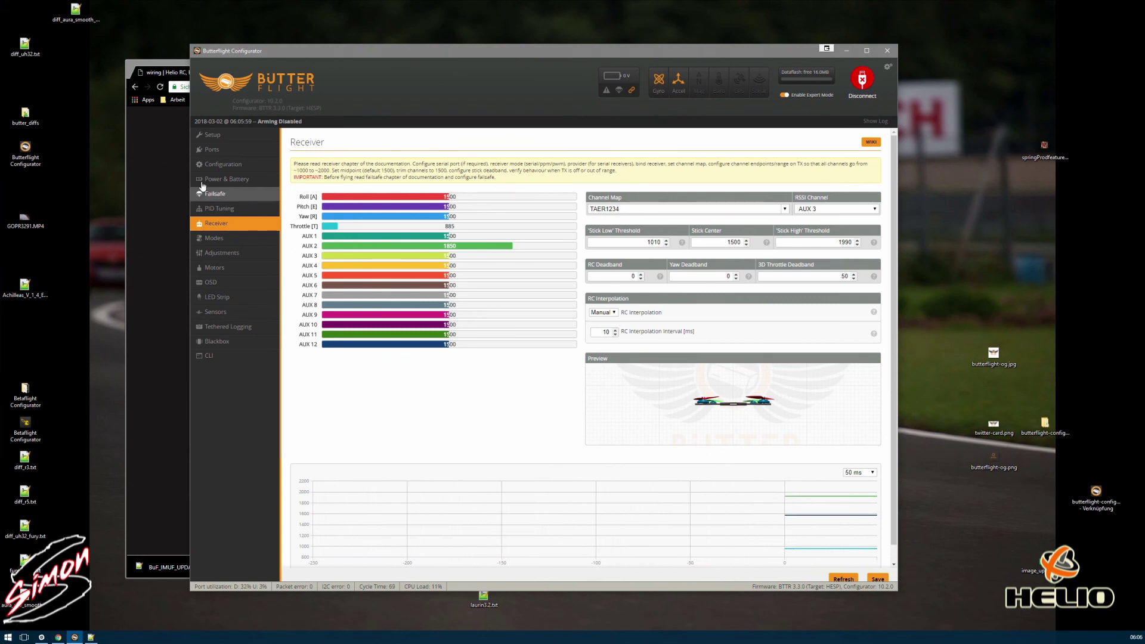
left_click(220, 208)
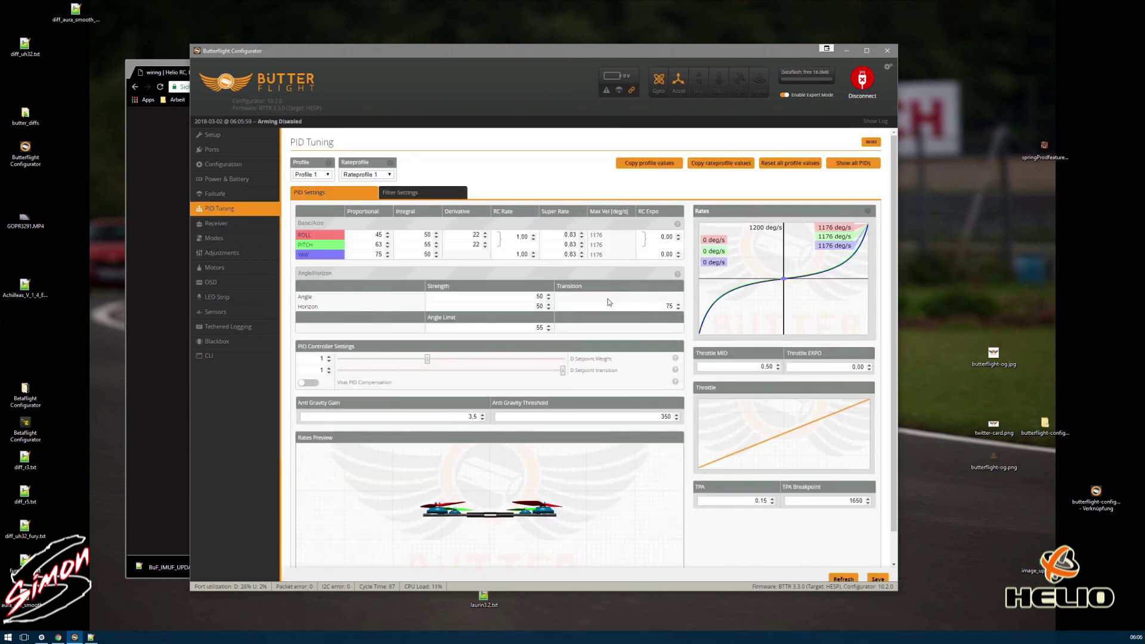
left_click(861, 86)
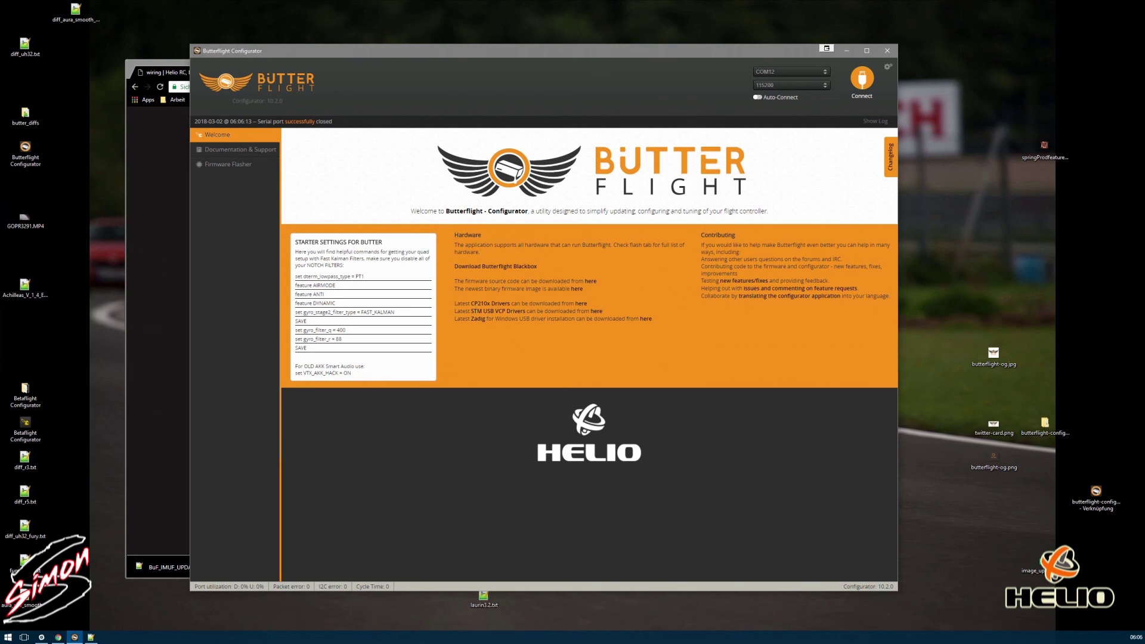
Switch back to the browser and view the update notice above the Helio Spring FC wiring diagram.
left_click(164, 399)
scroll(711, 295, "up", 10)
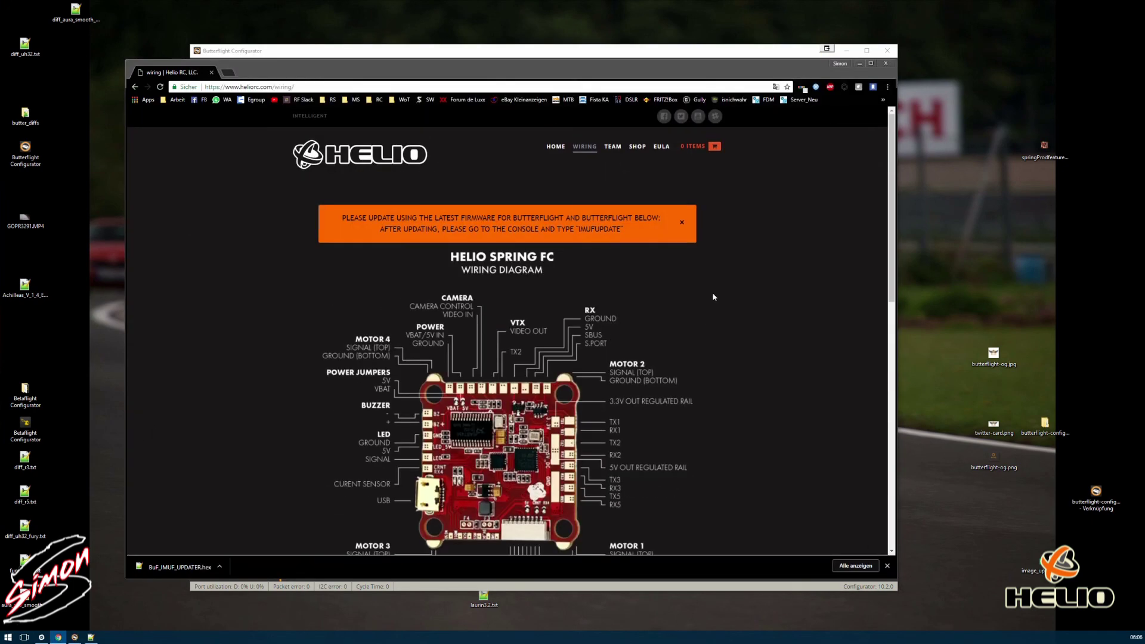